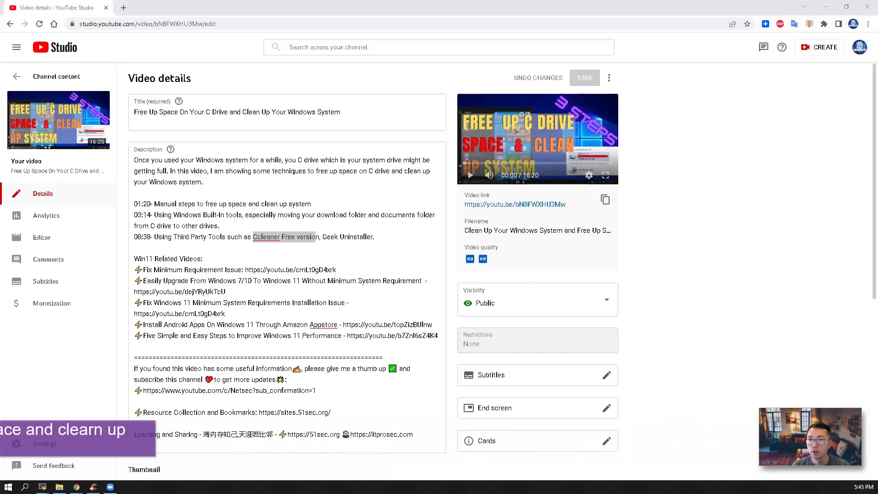
# Click into the video description, then bring up CCleaner's Duplicate Finder tool set to D:\
pyautogui.click(235, 258)
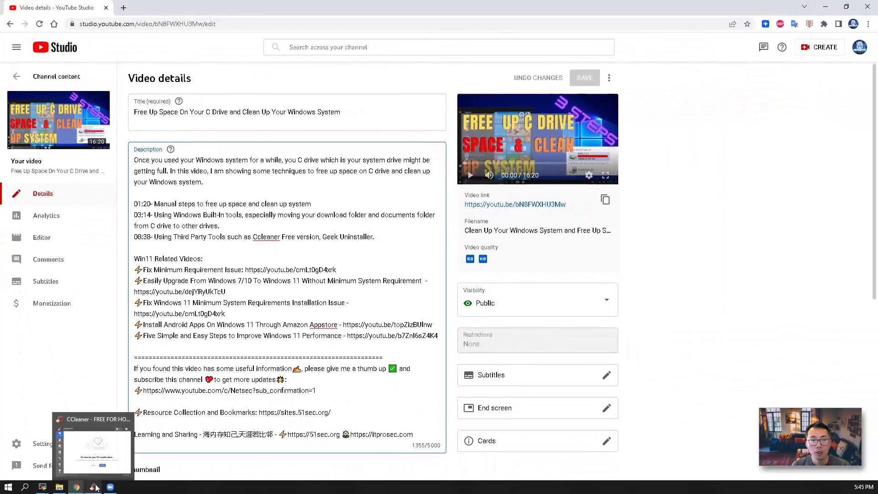
pyautogui.click(94, 487)
pyautogui.click(262, 311)
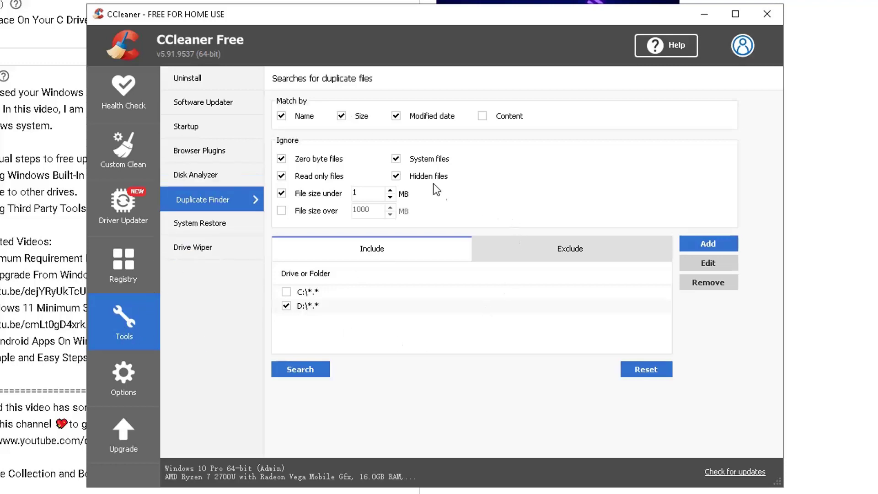
pyautogui.click(316, 376)
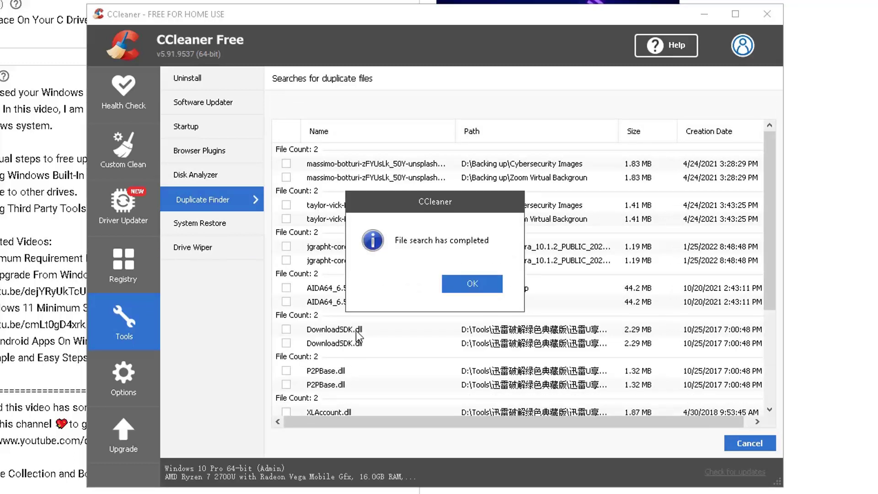
pyautogui.click(474, 285)
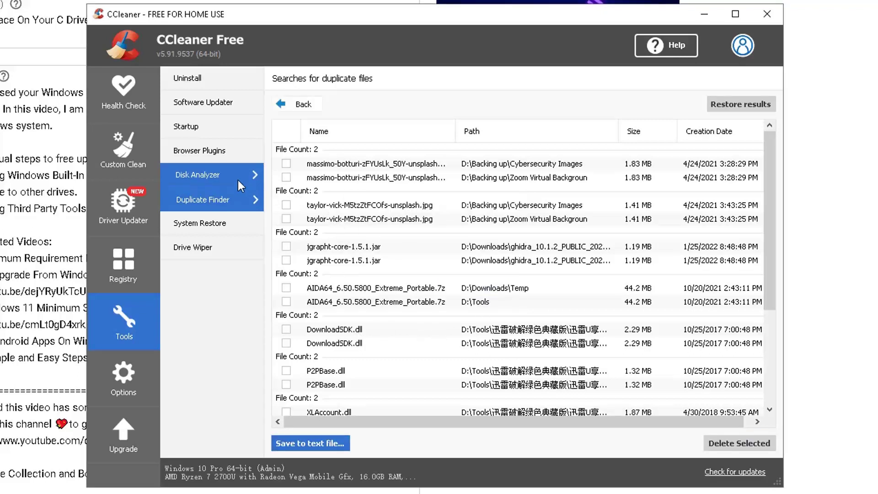
pyautogui.click(231, 214)
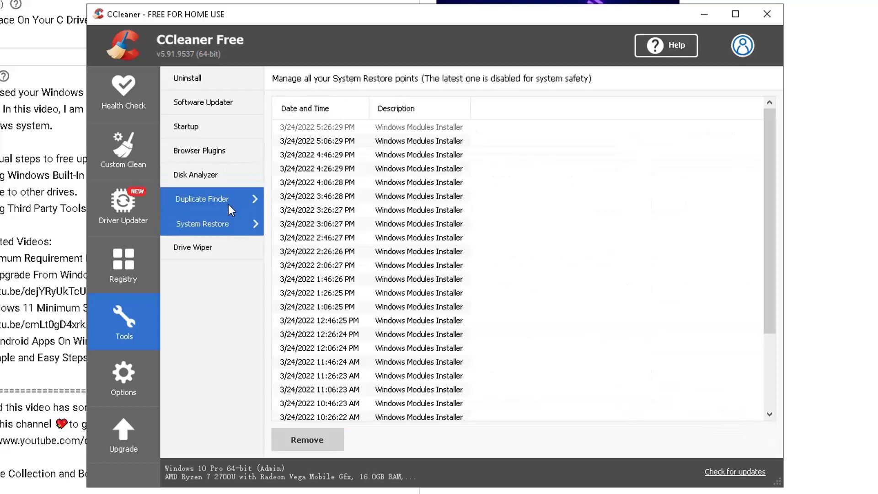
pyautogui.click(228, 203)
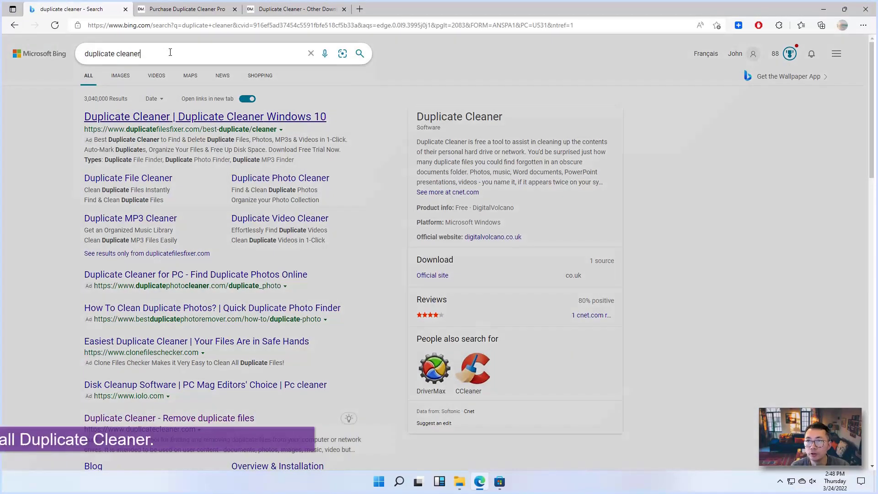
# Open the 'Duplicate Cleaner - Remove duplicate files' result (duplicatecleaner.com) in a new tab
pyautogui.click(110, 54)
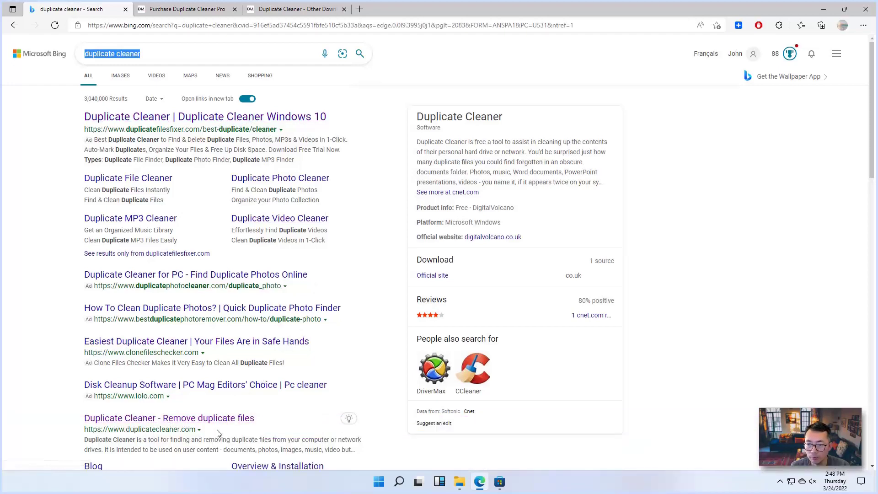
pyautogui.moveTo(218, 432); pyautogui.dragTo(106, 429)
pyautogui.click(154, 418)
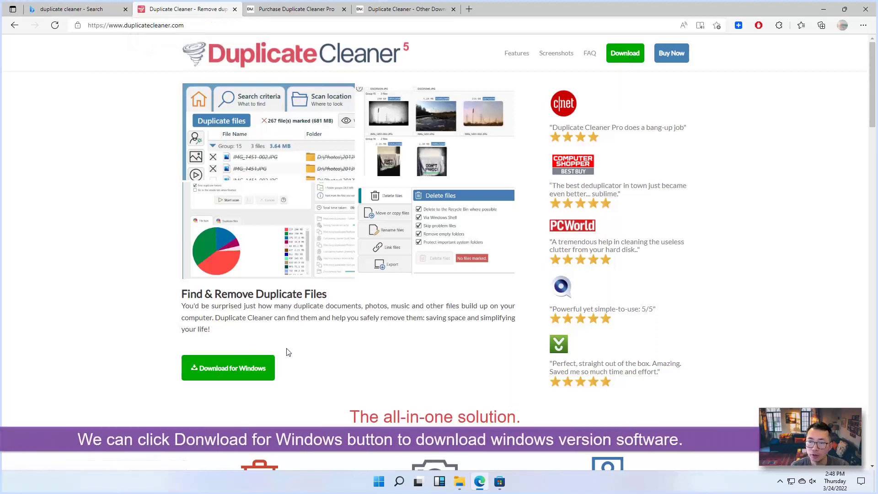
# Scroll to the FAQ and expand the purpose, trial period and version comparison answers
pyautogui.scroll(-1, 345, 376)
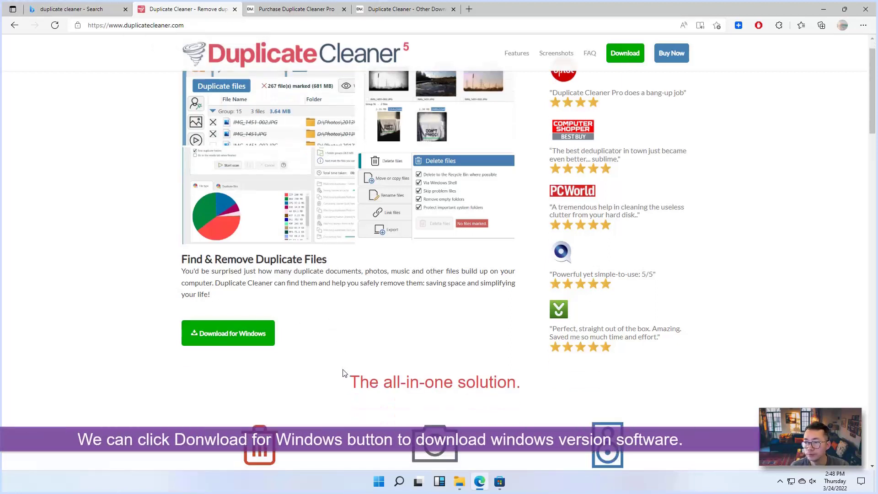
pyautogui.scroll(-5, 344, 375)
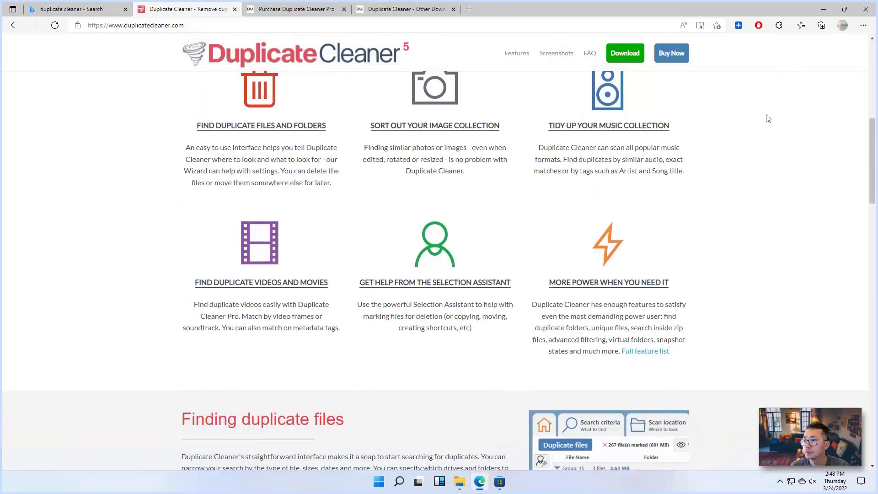
pyautogui.scroll(-8, 704, 306)
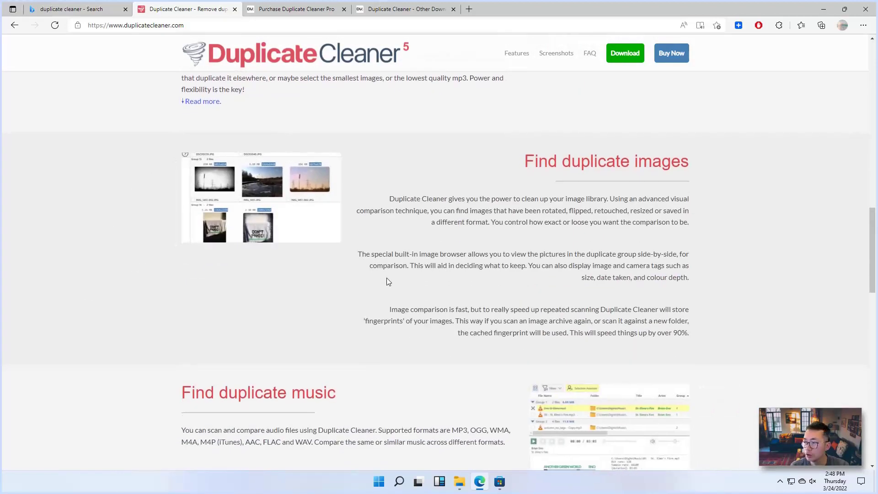
pyautogui.scroll(-8, 386, 278)
pyautogui.scroll(-6, 387, 278)
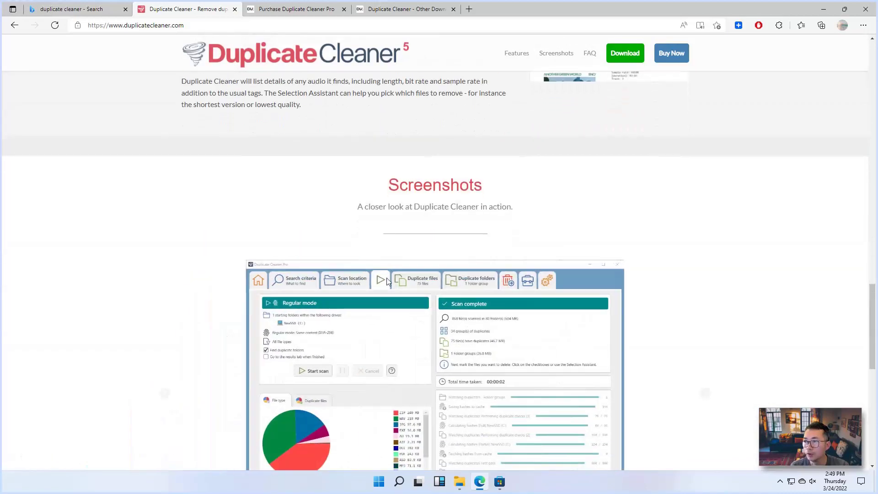
pyautogui.scroll(-1, 387, 281)
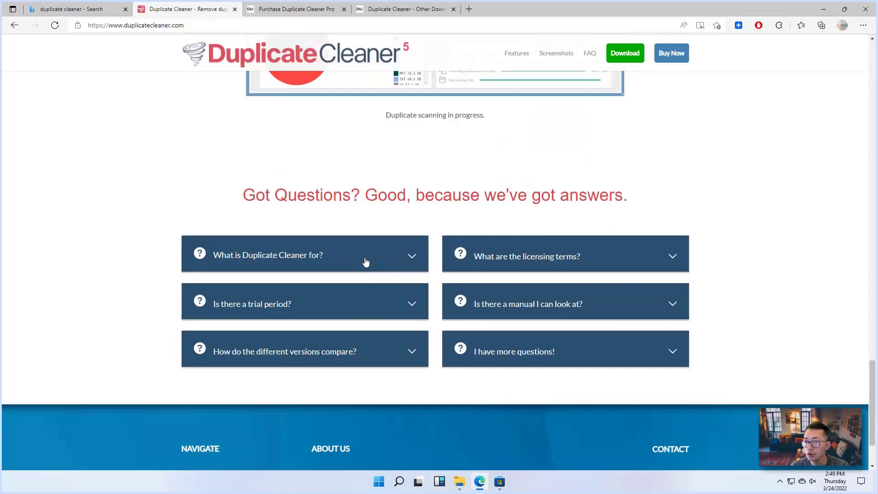
pyautogui.click(402, 256)
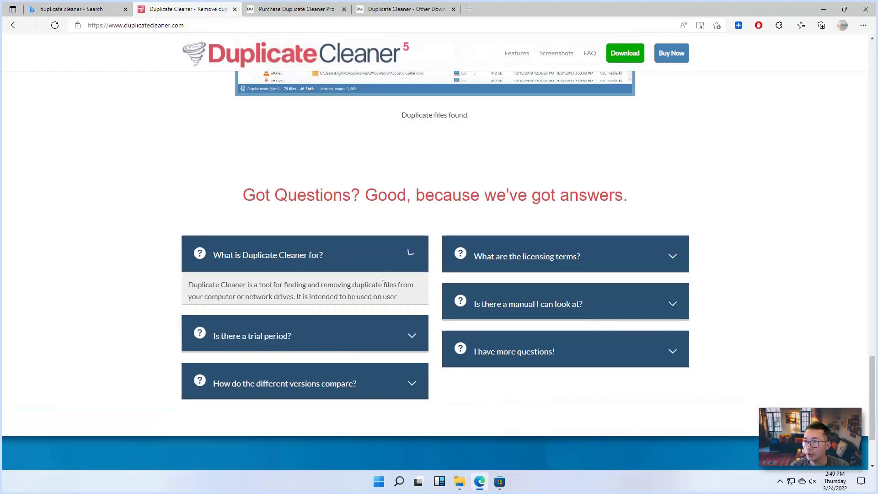
pyautogui.click(417, 375)
pyautogui.scroll(-2, 512, 393)
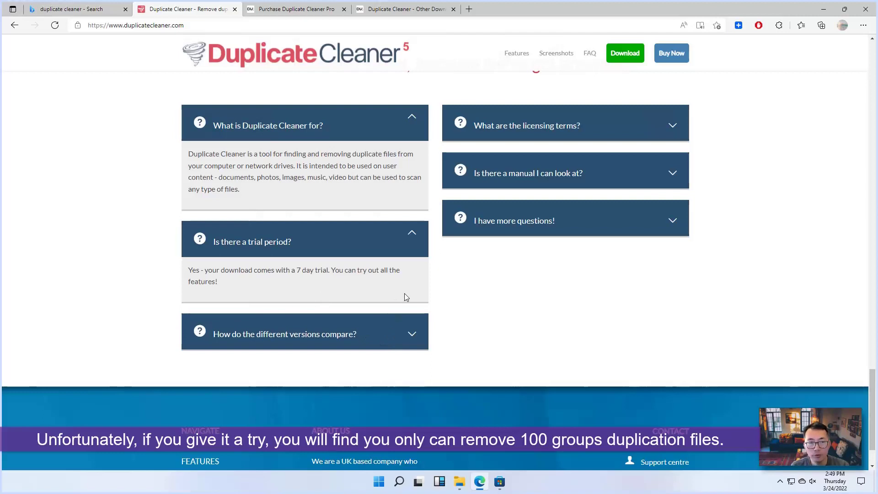
pyautogui.click(412, 341)
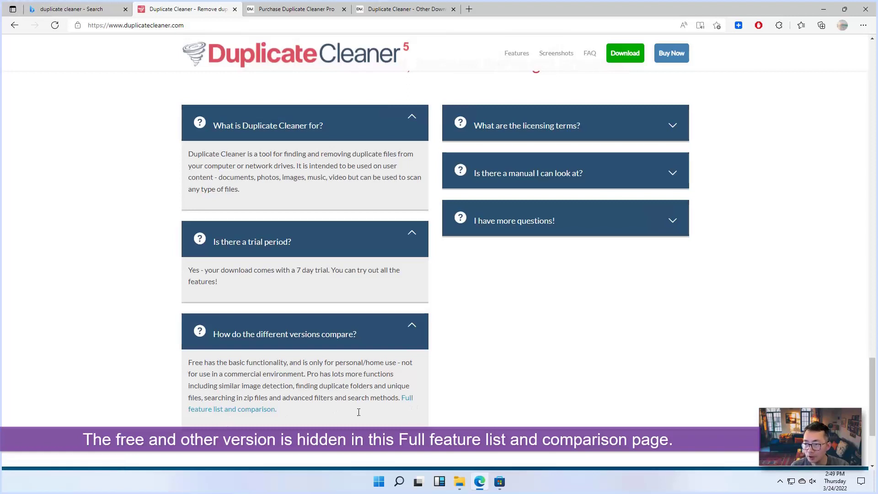
# Open the full feature list and review the Pro v5, Pro v4 and Free comparison table
pyautogui.click(231, 410)
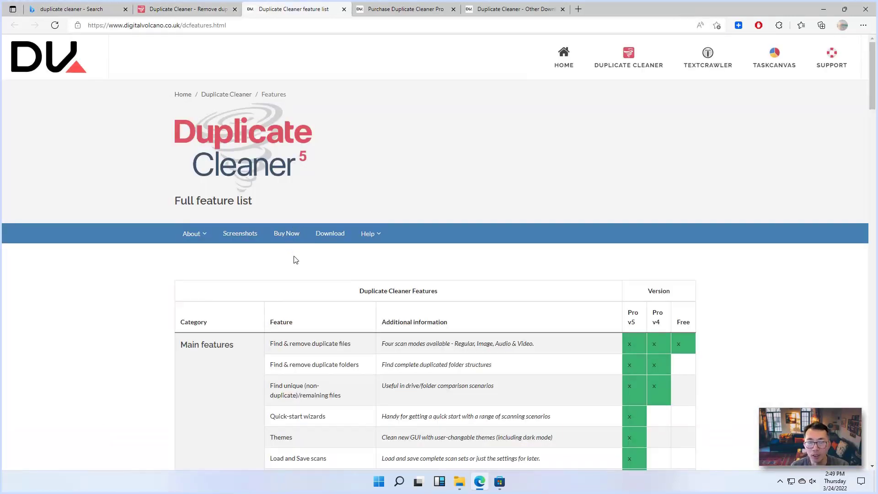
pyautogui.scroll(-2, 352, 287)
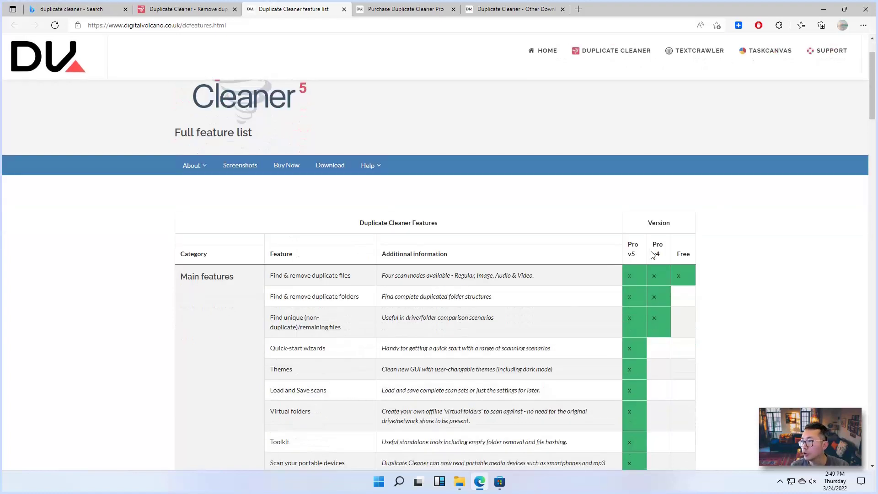
pyautogui.scroll(-1, 691, 257)
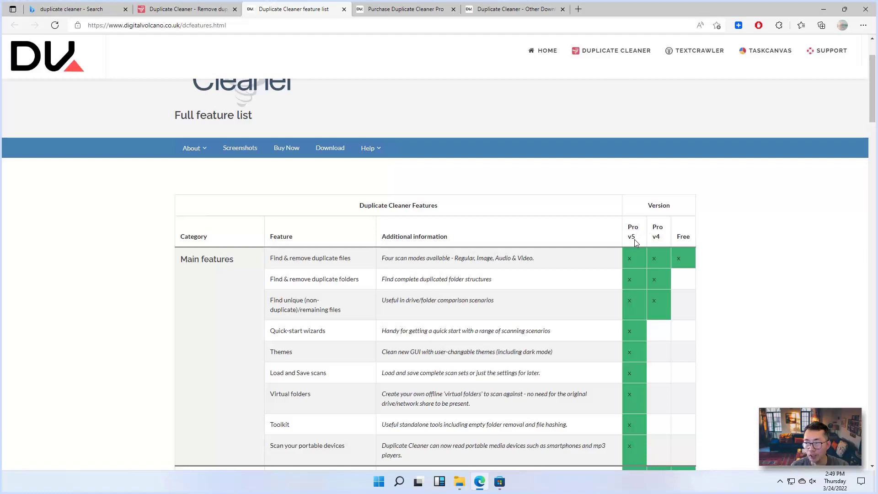
pyautogui.scroll(-1, 635, 240)
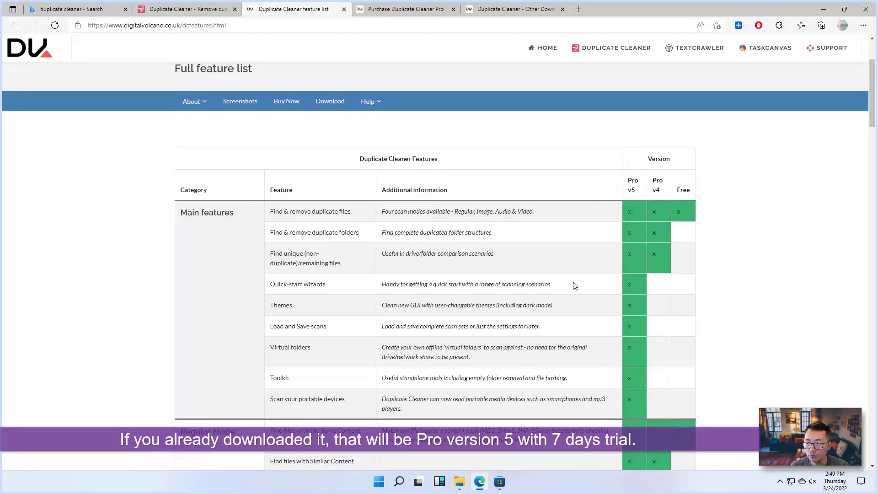
# Run the DuplicateCleaner-Setup-5 installer from the Downloads folder in File Explorer
pyautogui.click(459, 482)
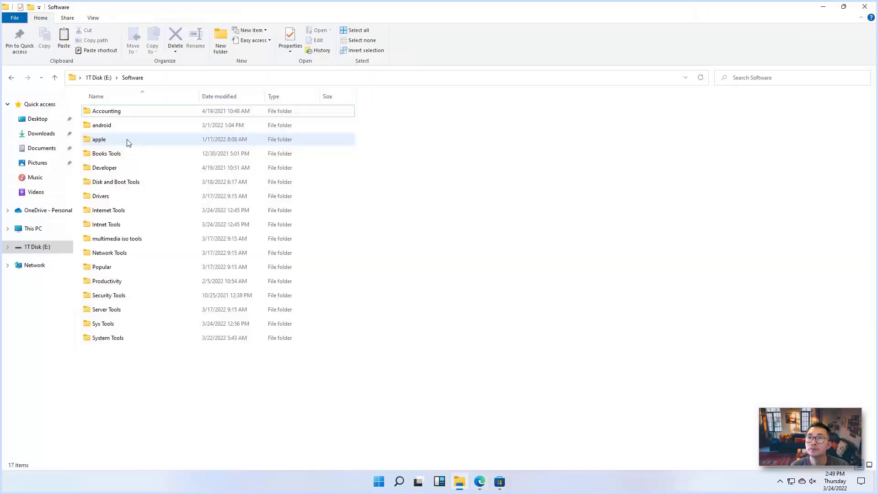
pyautogui.click(41, 133)
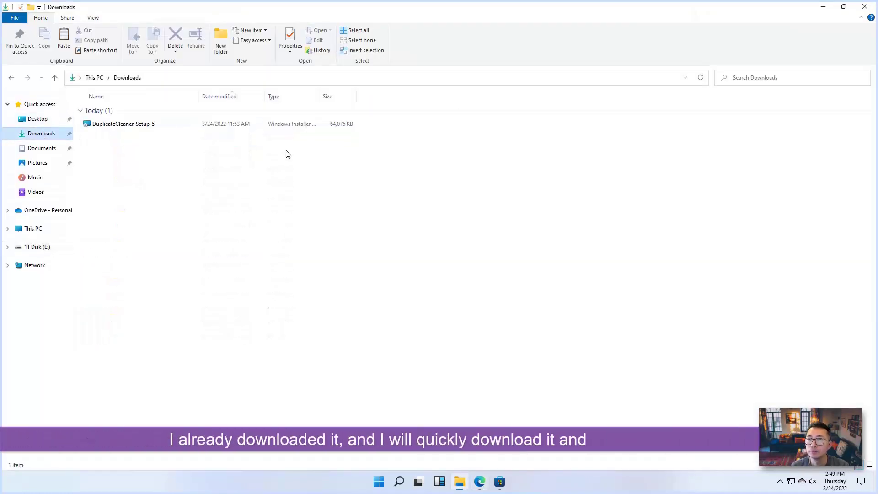
pyautogui.doubleClick(154, 125)
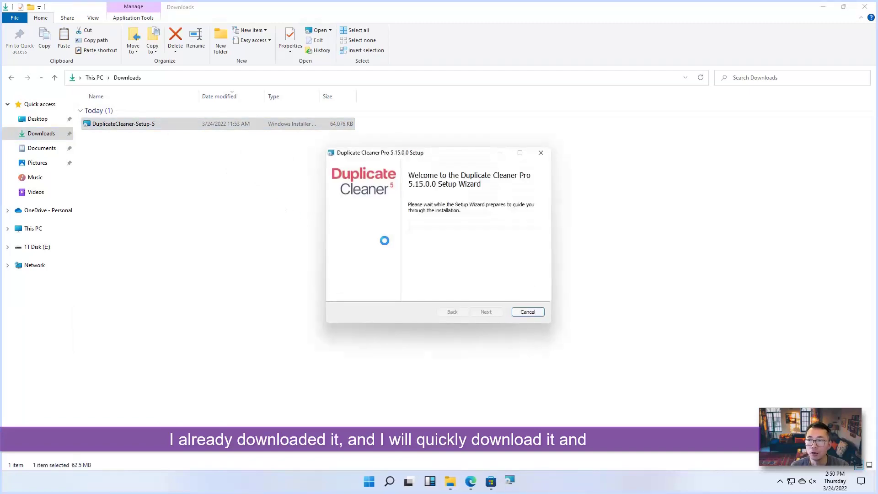
# Accept the licence, install Duplicate Cleaner Pro 5.15.0.0 and finish with the program launching
pyautogui.click(486, 311)
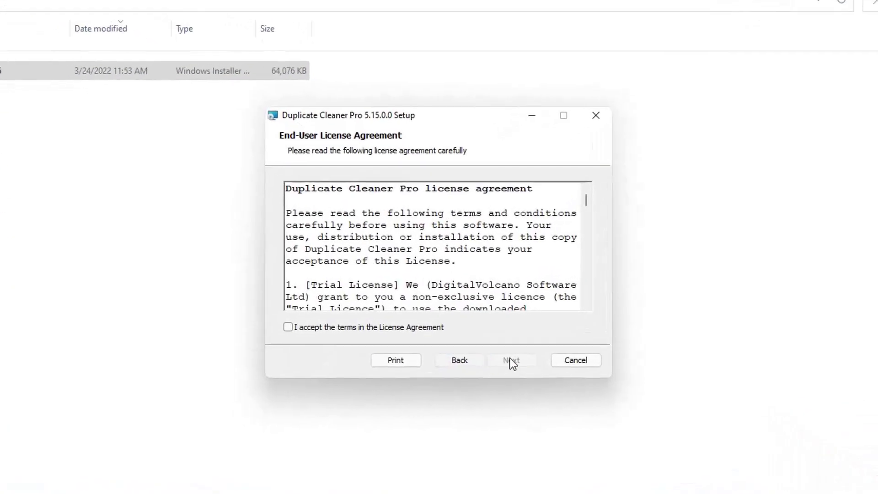
pyautogui.click(442, 328)
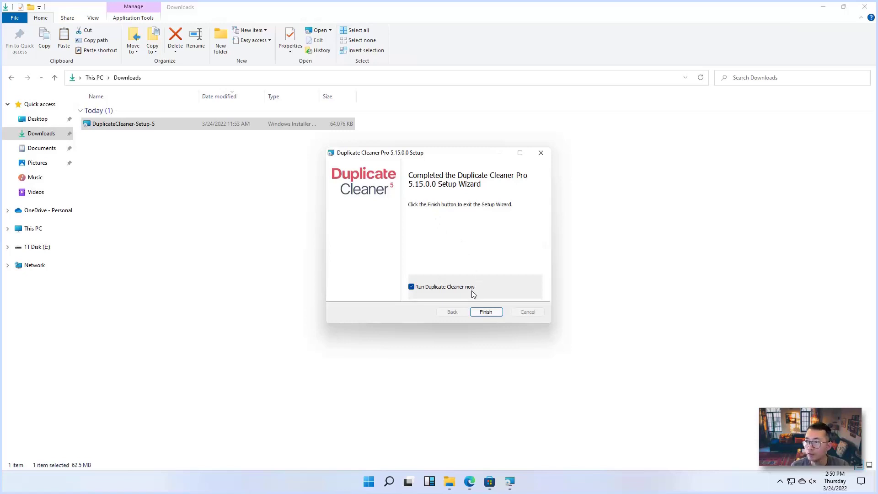
pyautogui.click(486, 312)
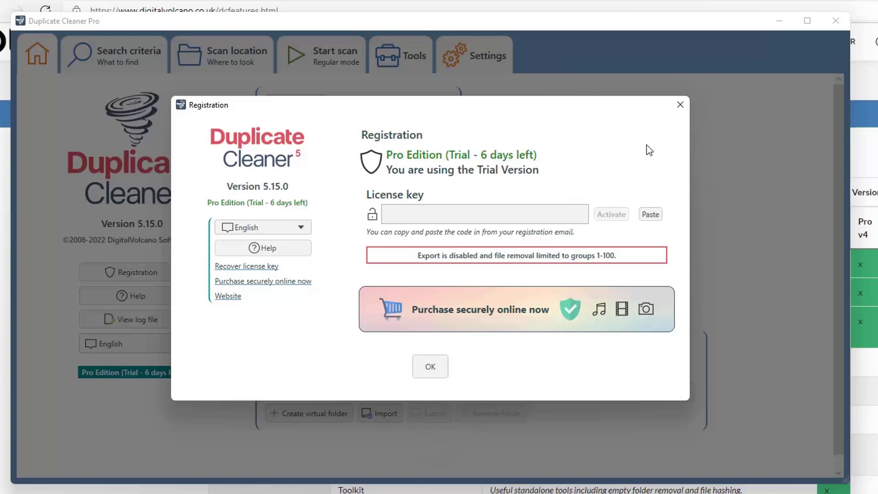
# Dismiss the trial and backup notices, browse the Search criteria, Scan location, Start scan and Settings tabs, then exit
pyautogui.click(437, 365)
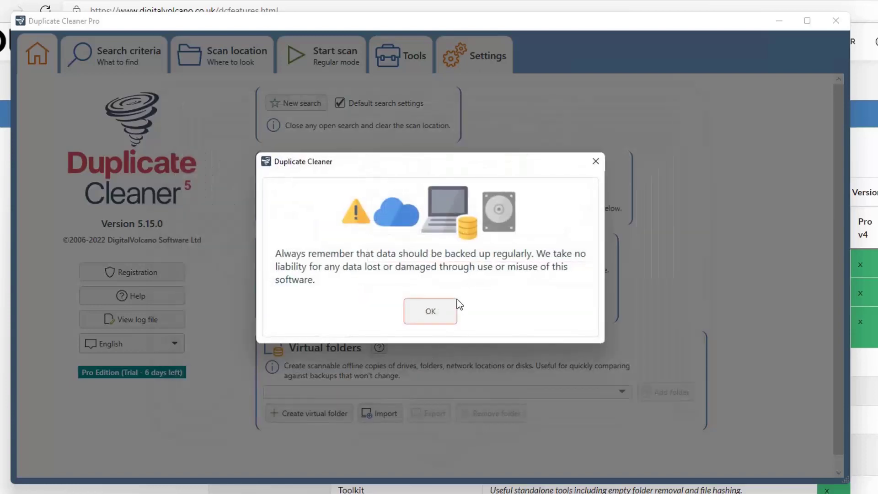
pyautogui.click(436, 311)
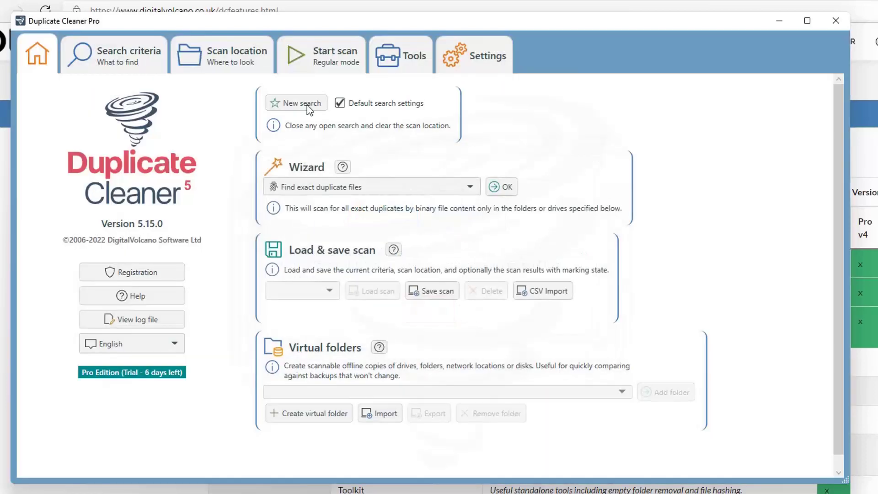
pyautogui.click(163, 58)
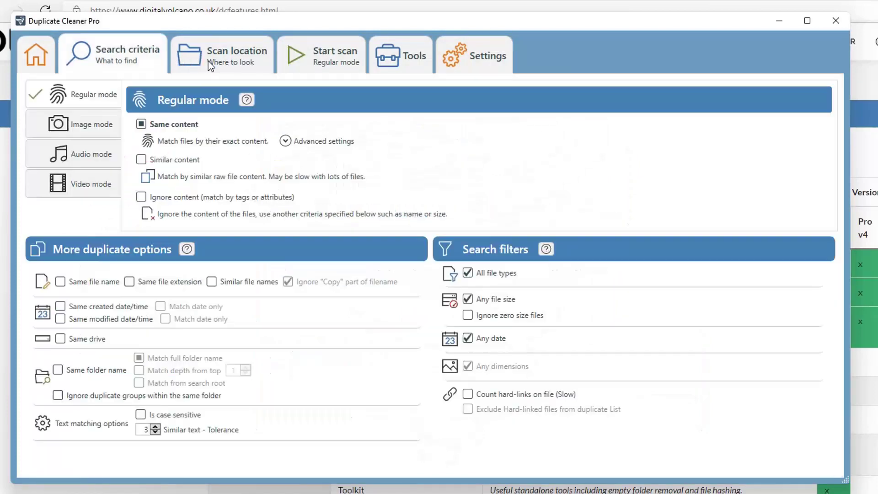
pyautogui.click(210, 61)
pyautogui.click(323, 56)
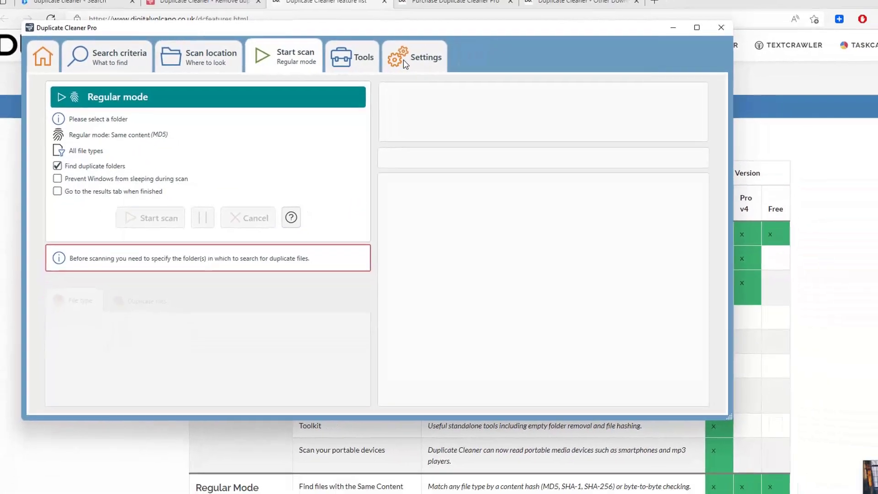
pyautogui.click(405, 65)
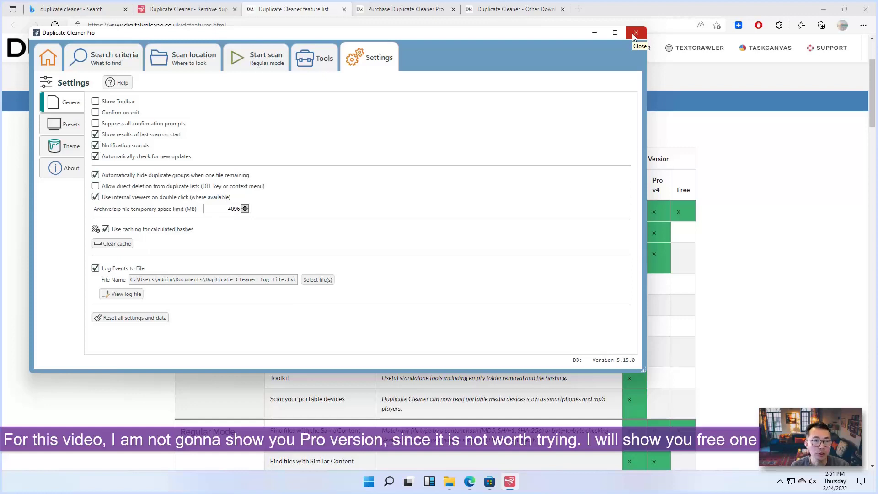
pyautogui.click(636, 33)
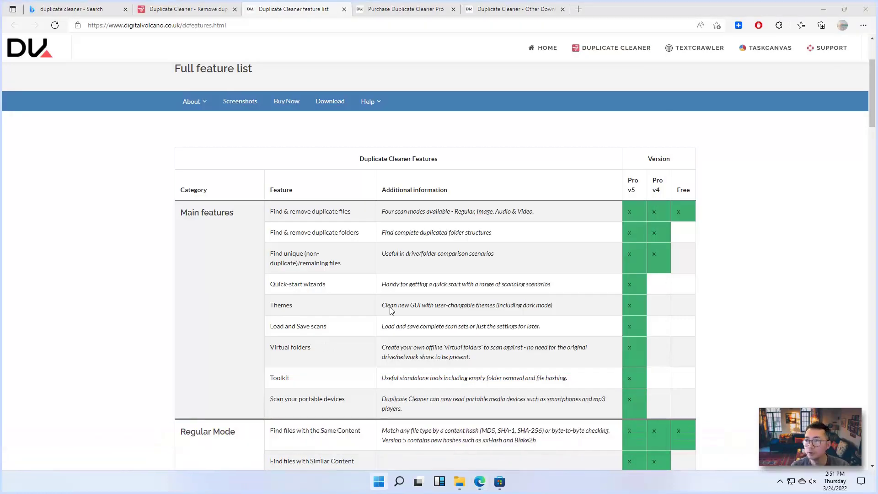
# Choose Uninstall for Duplicate Cleaner Pro 5 from the Start menu apps list
pyautogui.press('super')
pyautogui.rightClick(376, 355)
pyautogui.click(406, 420)
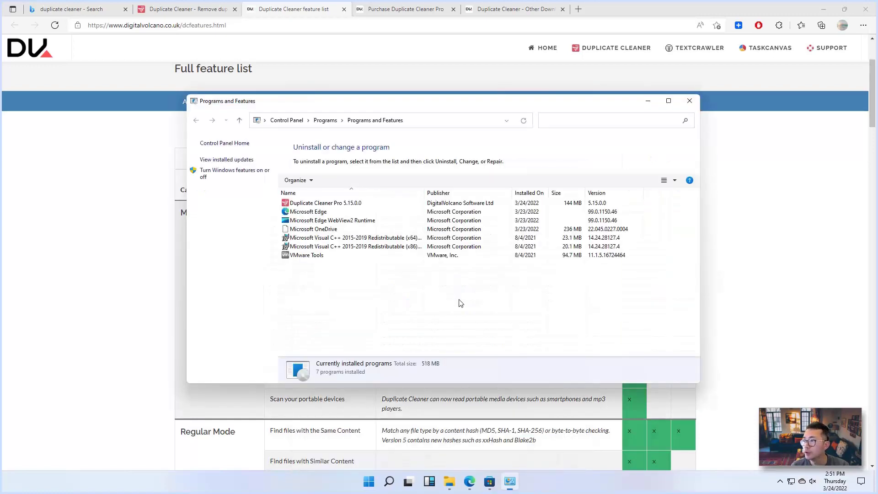
# Uninstall Duplicate Cleaner Pro 5.15.0.0 in Programs and Features and approve the UAC prompt
pyautogui.click(333, 204)
pyautogui.rightClick(333, 204)
pyautogui.click(353, 208)
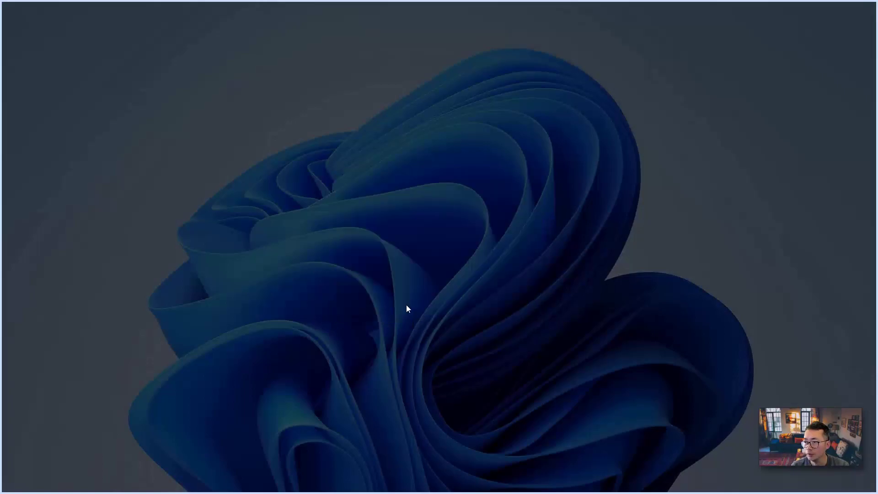
pyautogui.click(408, 309)
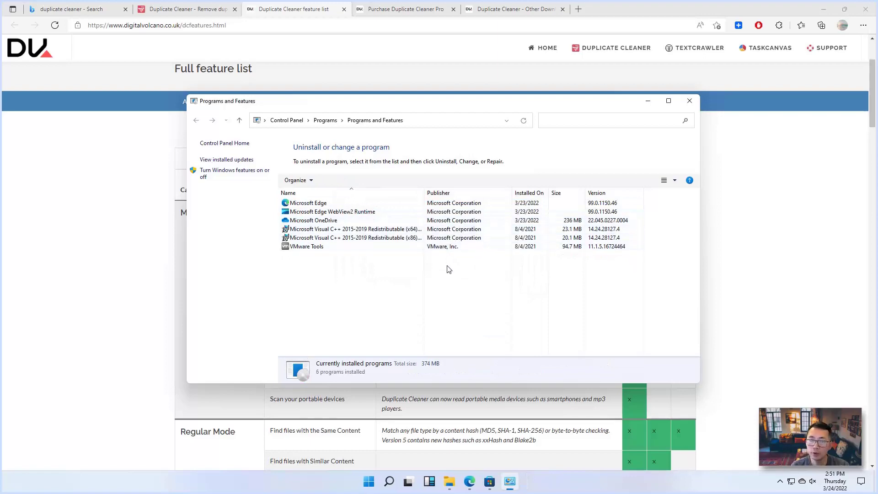
# Close Programs and Features and scroll the full feature list down to the footer and back up
pyautogui.click(689, 102)
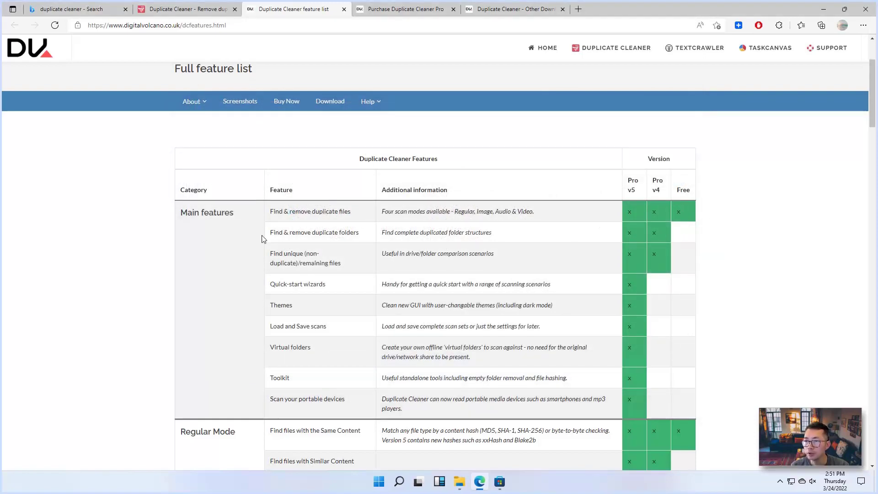
pyautogui.scroll(-6, 419, 329)
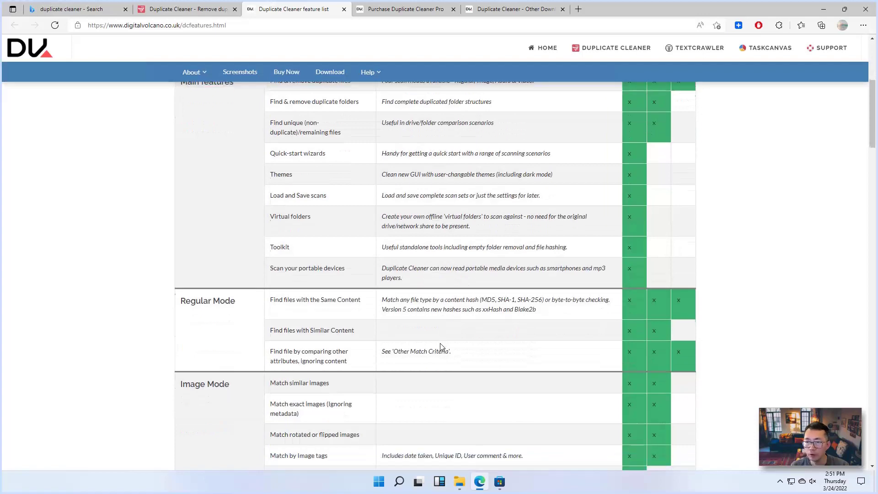
pyautogui.scroll(-6, 442, 347)
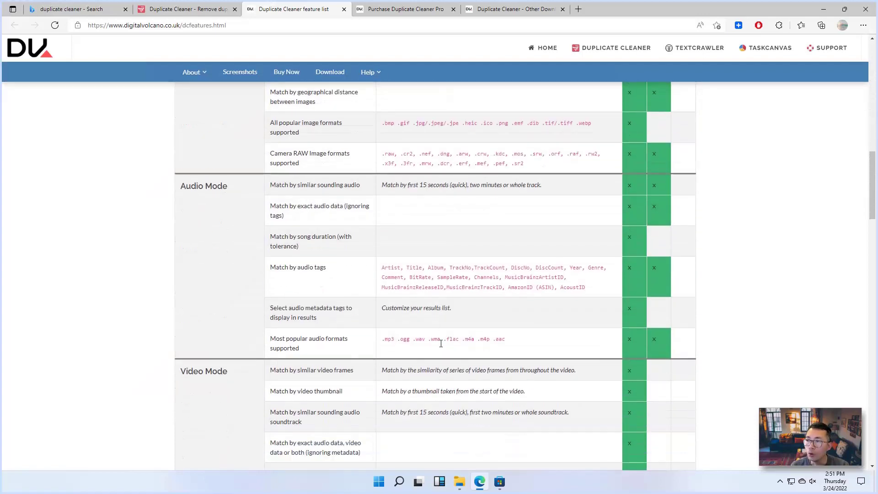
pyautogui.scroll(-13, 441, 343)
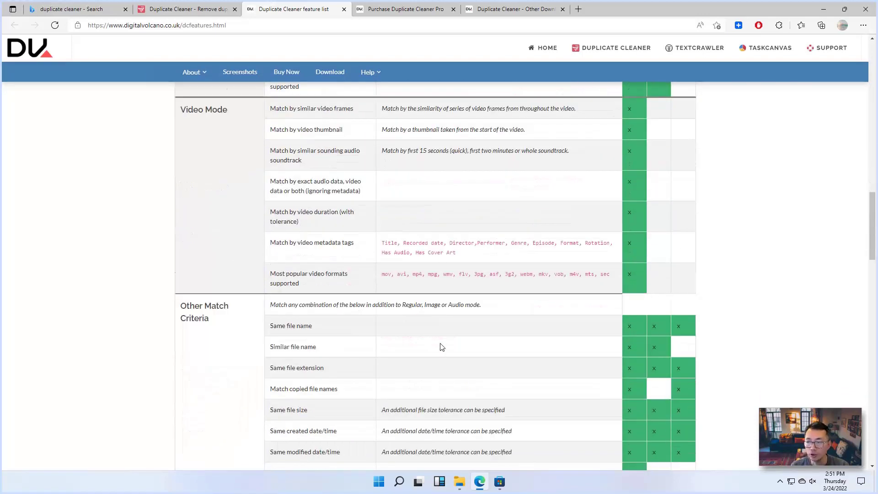
pyautogui.scroll(-18, 442, 346)
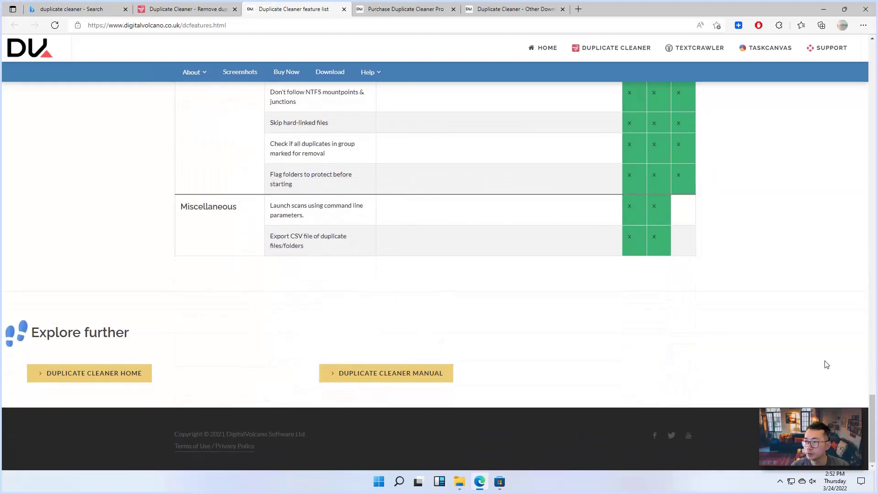
pyautogui.moveTo(873, 423); pyautogui.dragTo(877, 45)
# Open the Duplicate Cleaner Downloads page and scroll through the Pro 5 (5.15) offer
pyautogui.click(330, 234)
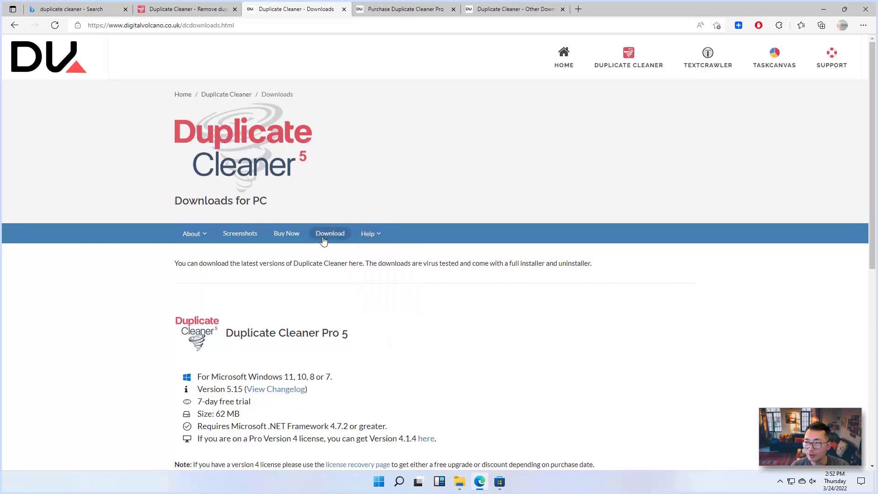
pyautogui.scroll(-1, 411, 353)
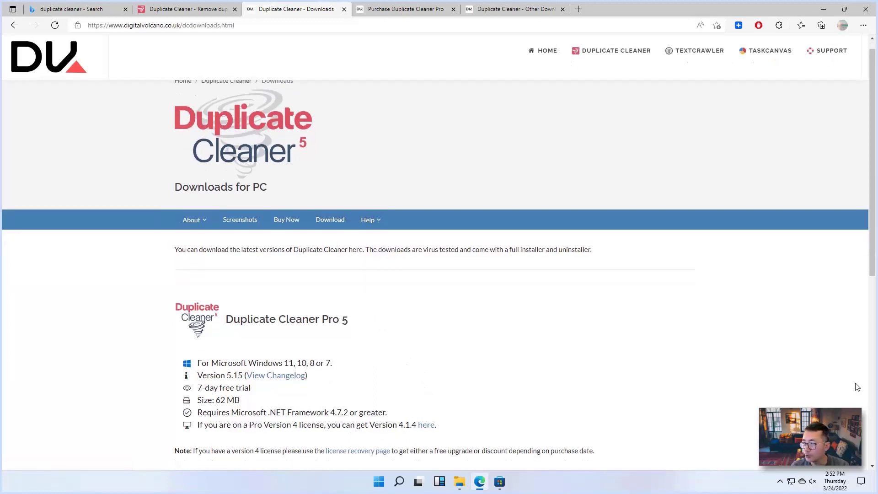
pyautogui.scroll(-5, 869, 291)
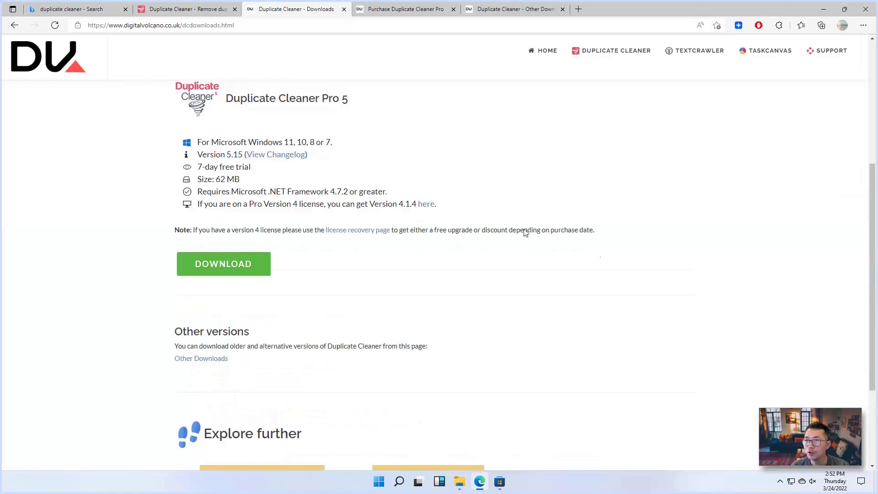
pyautogui.scroll(-1, 361, 329)
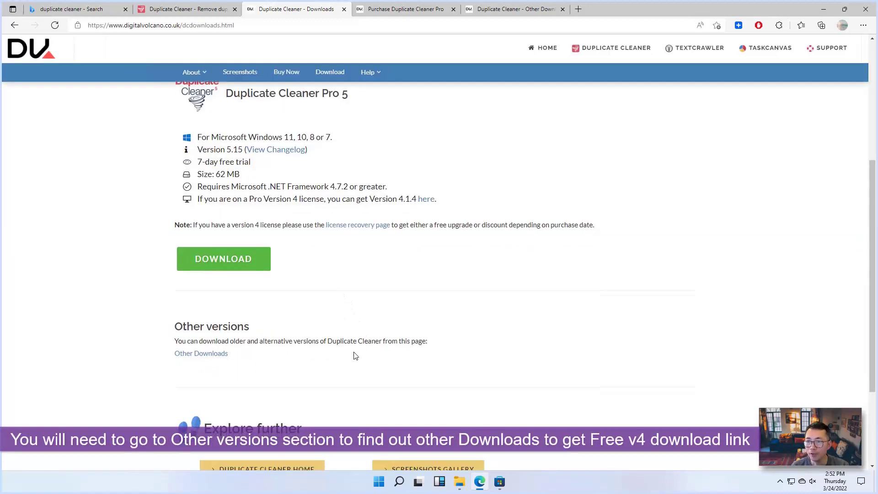
pyautogui.scroll(-3, 356, 356)
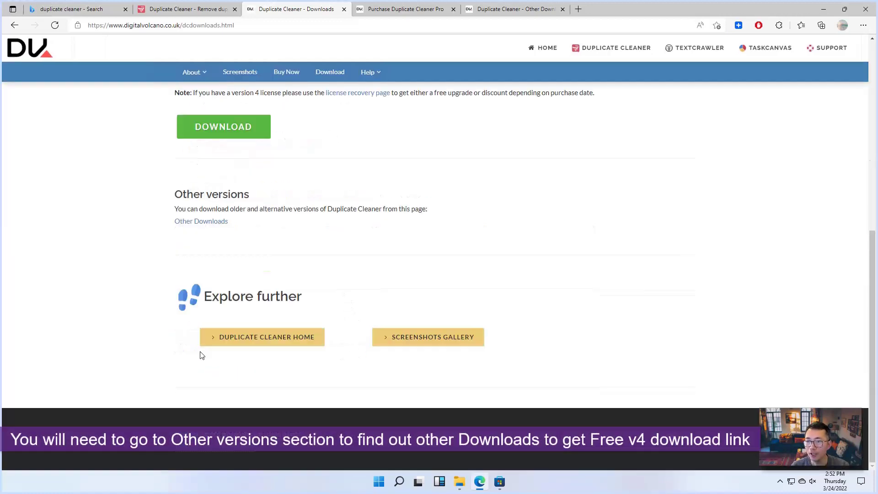
# Open Other downloads, review the Pro 4, Free 4 and Pro 3 versions, and return to the top
pyautogui.click(223, 225)
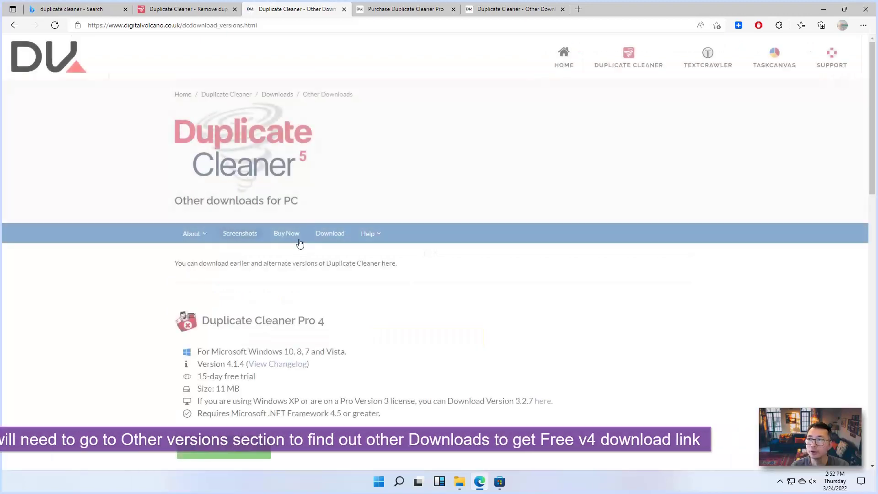
pyautogui.scroll(-2, 382, 324)
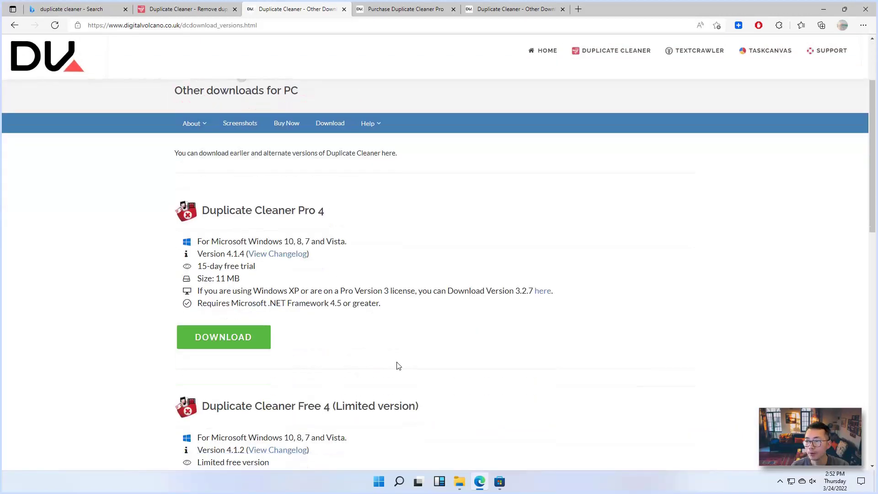
pyautogui.scroll(-6, 448, 395)
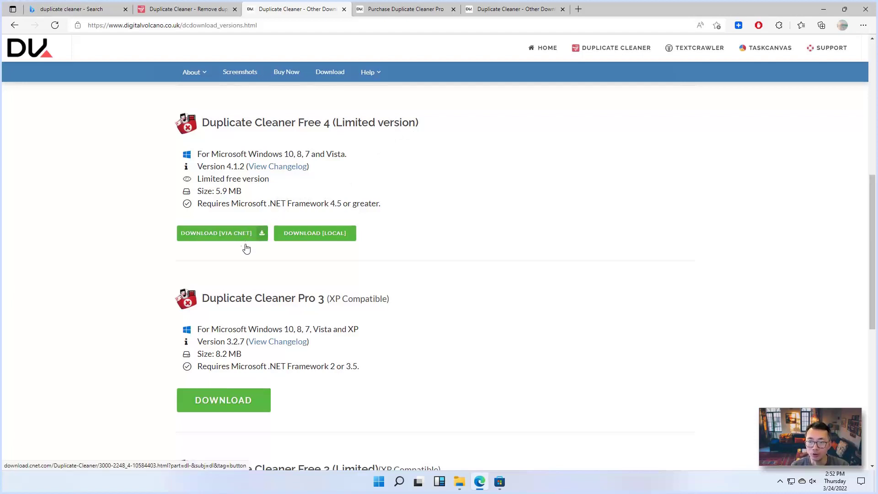
pyautogui.scroll(8, 391, 308)
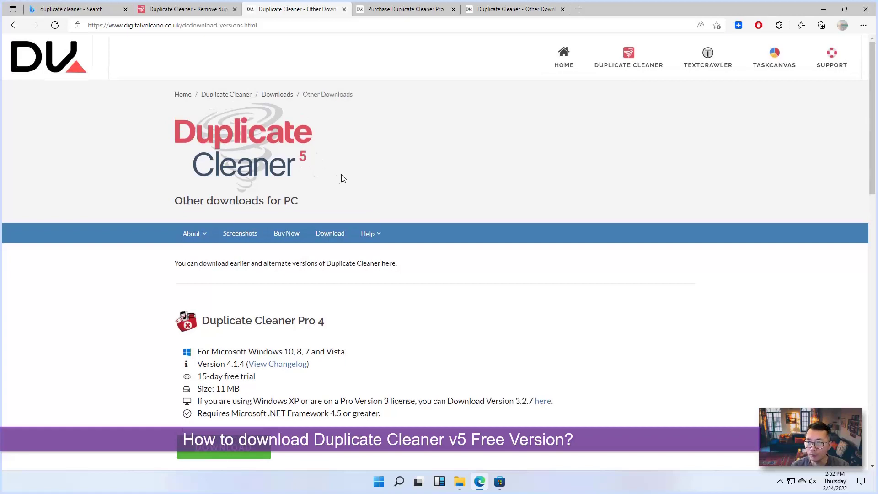
# Find Duplicate Cleaner Free by DigitalVolcano Software in Microsoft Store and install it
pyautogui.doubleClick(212, 151)
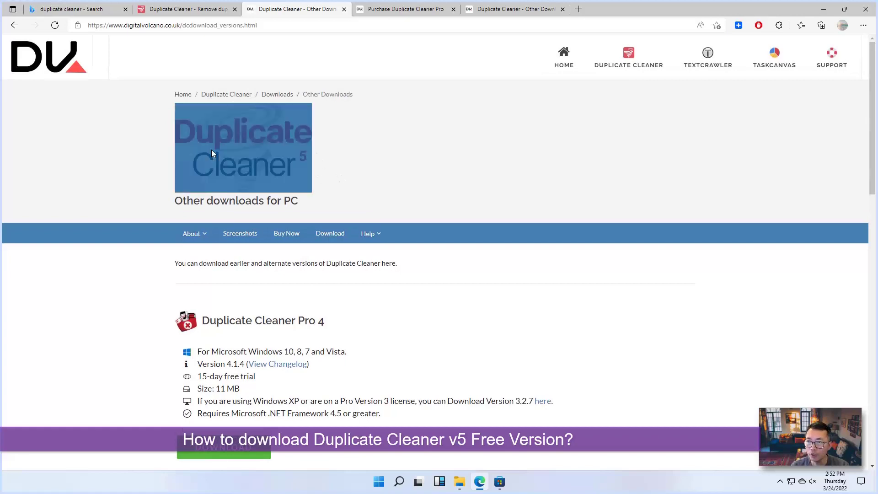
pyautogui.click(498, 273)
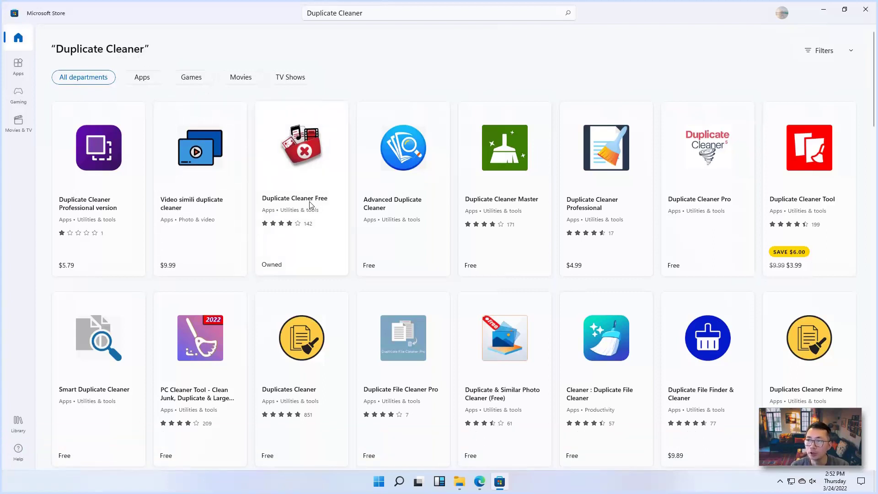
pyautogui.click(304, 161)
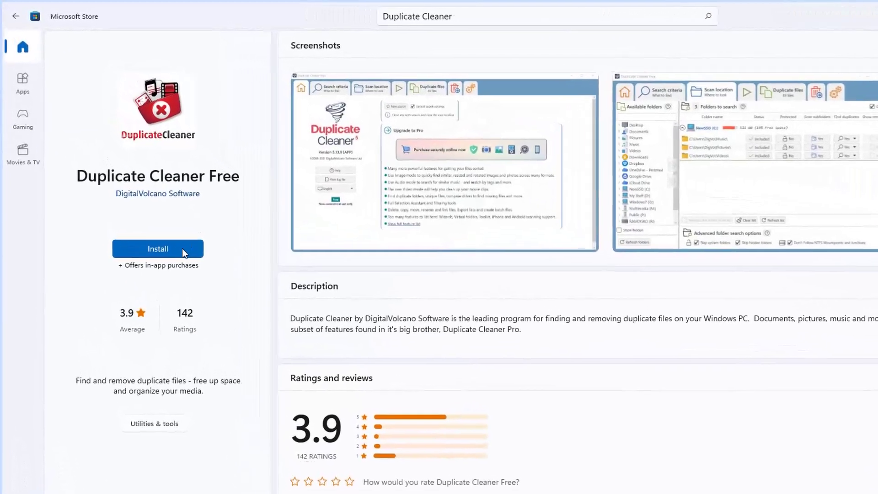
pyautogui.click(183, 249)
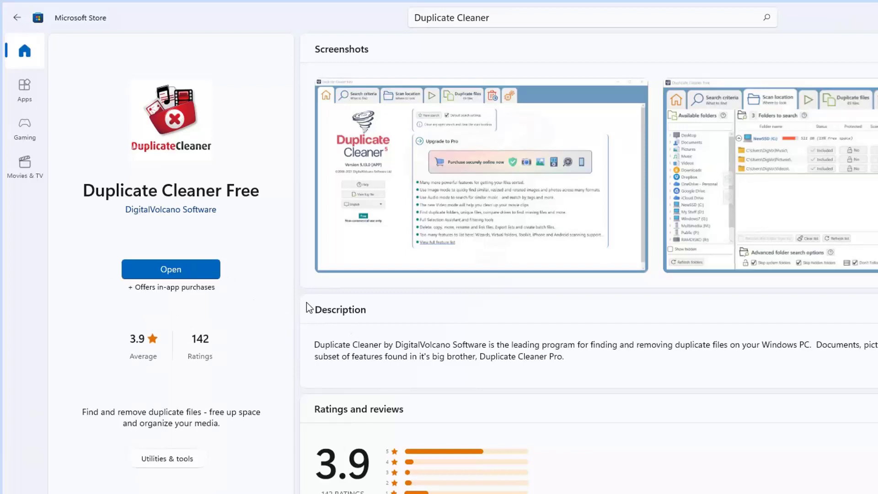
# Launch Duplicate Cleaner Free maximized and review its Search criteria settings
pyautogui.click(208, 270)
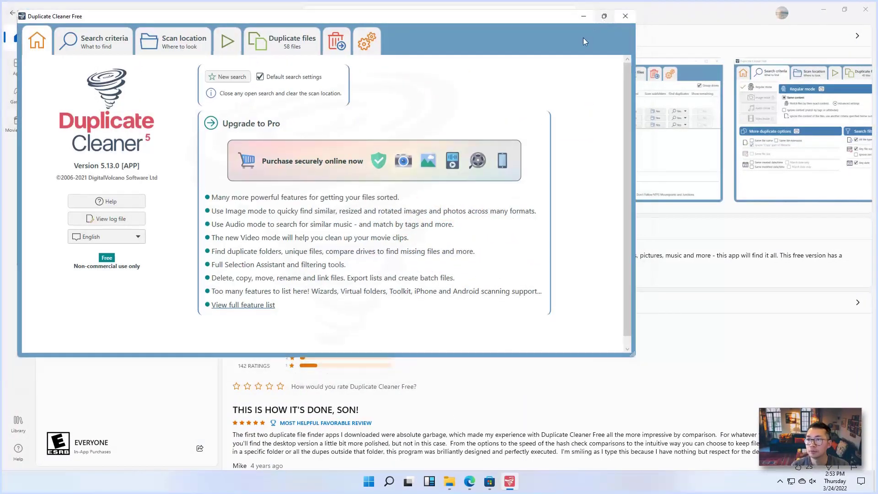
pyautogui.press('super+Up')
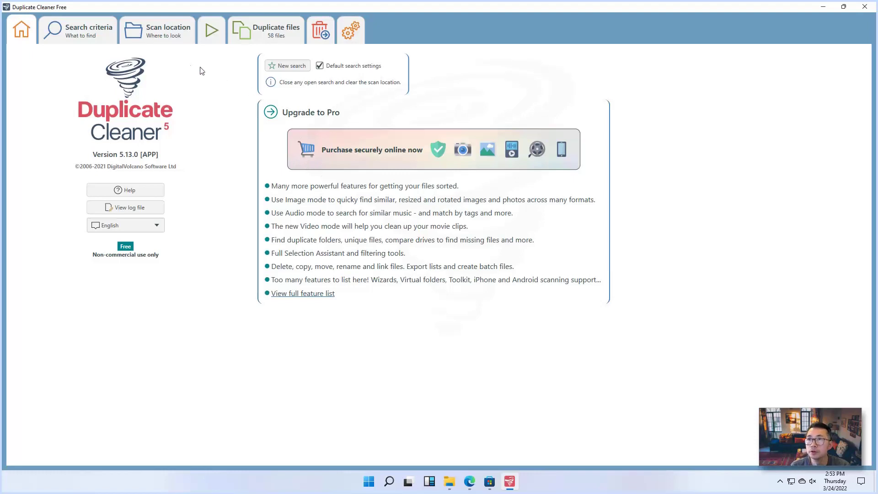
pyautogui.click(84, 24)
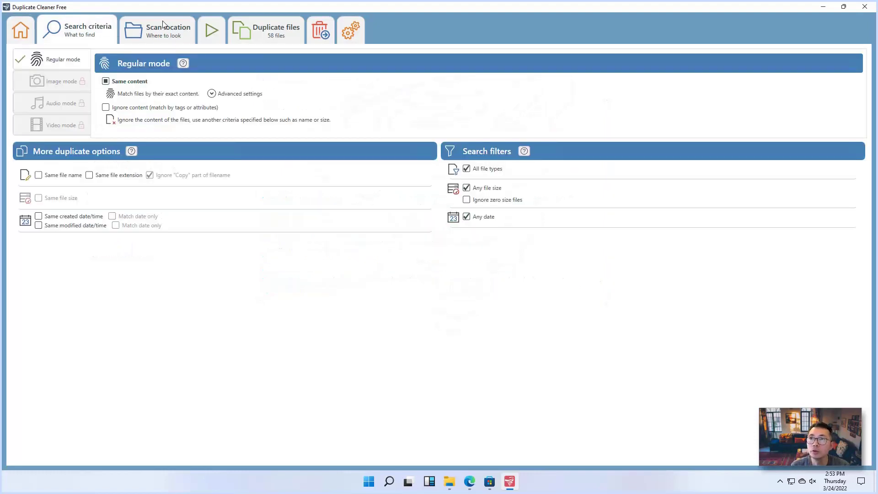
# Add E:\Software as the scan folder and move to the Regular mode scan page
pyautogui.click(166, 33)
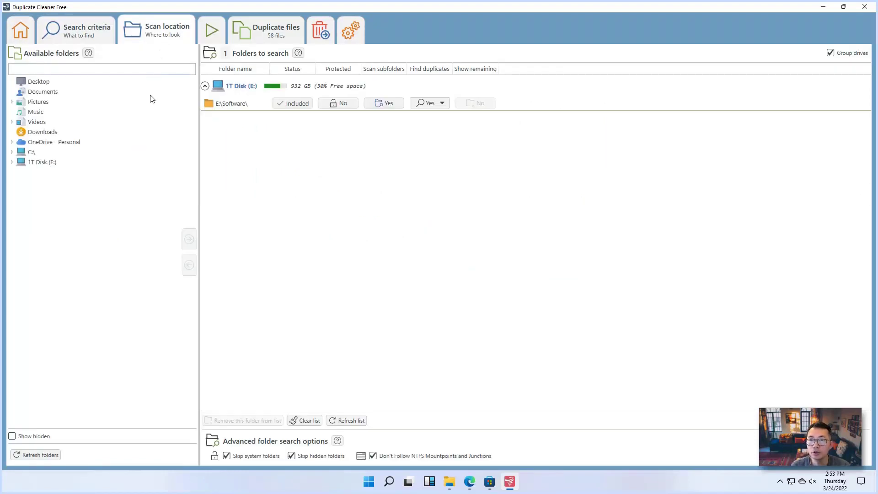
pyautogui.click(12, 163)
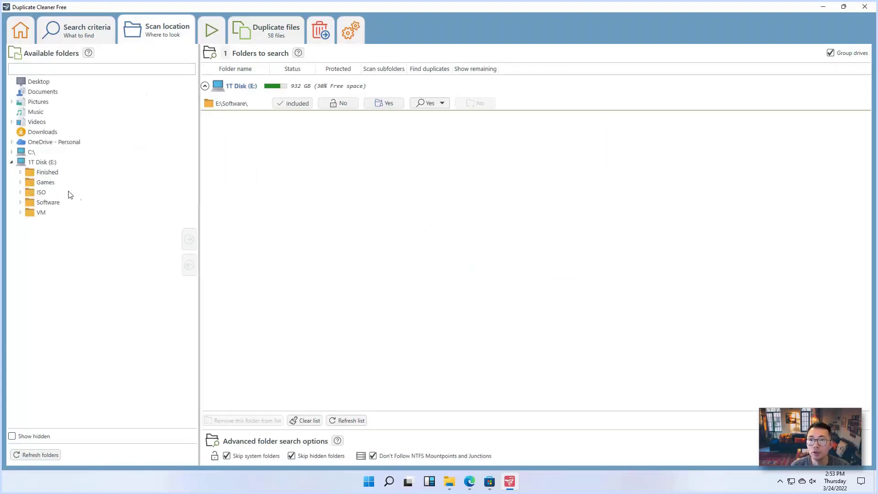
pyautogui.click(51, 203)
pyautogui.rightClick(52, 205)
pyautogui.click(215, 240)
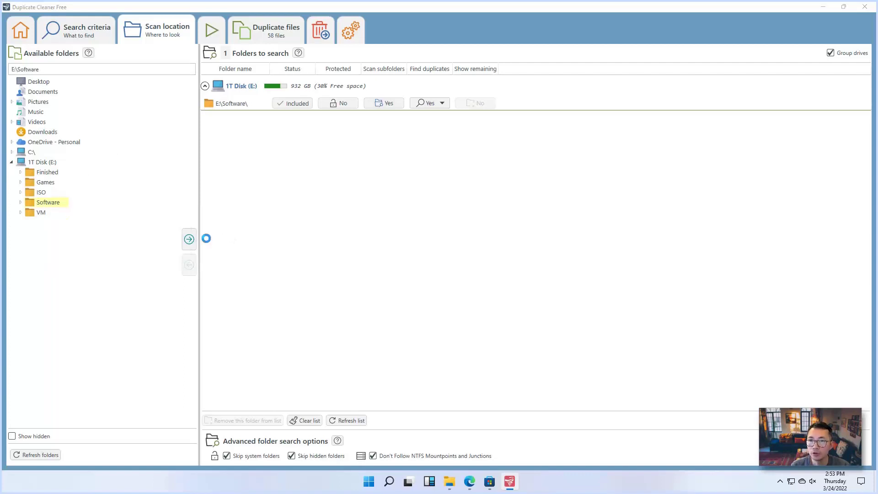
pyautogui.click(493, 272)
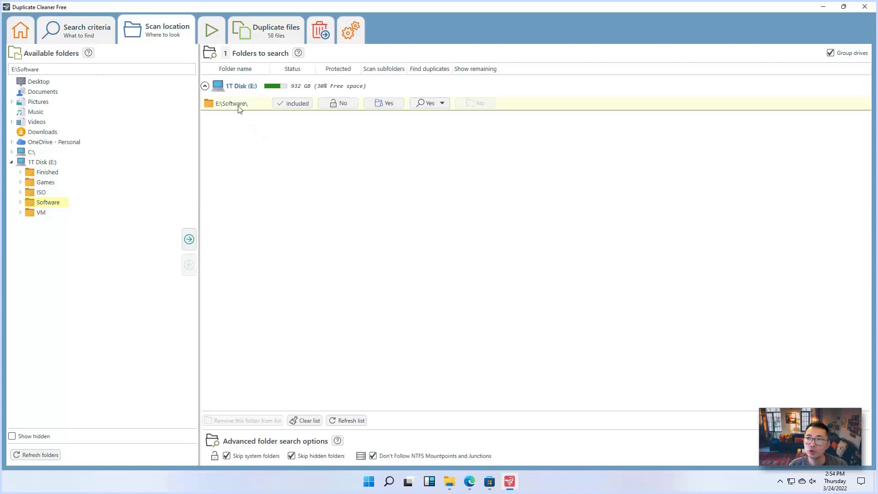
pyautogui.click(215, 37)
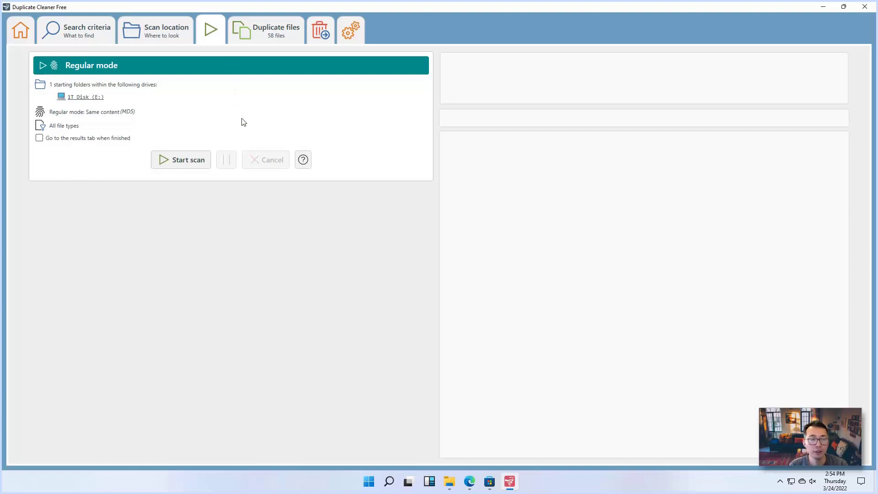
# Start the scan of E:\Software and accept the rescan warning, finding 143 duplicate groups
pyautogui.click(173, 165)
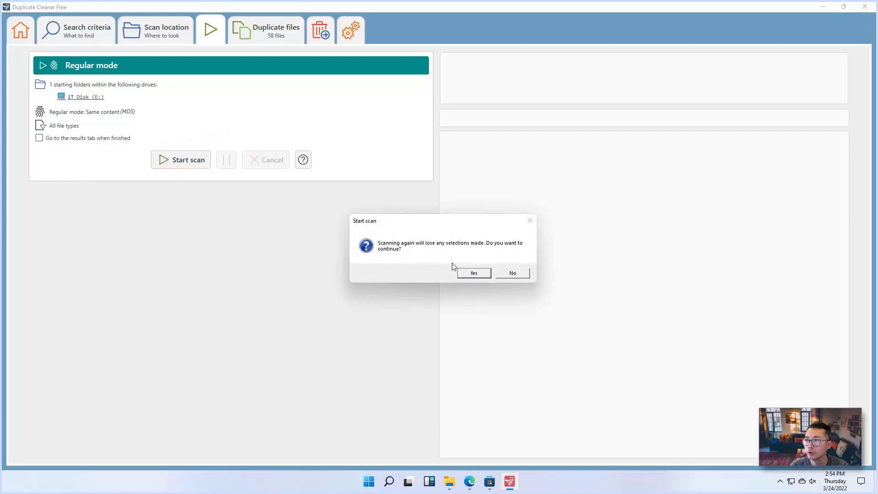
pyautogui.click(472, 275)
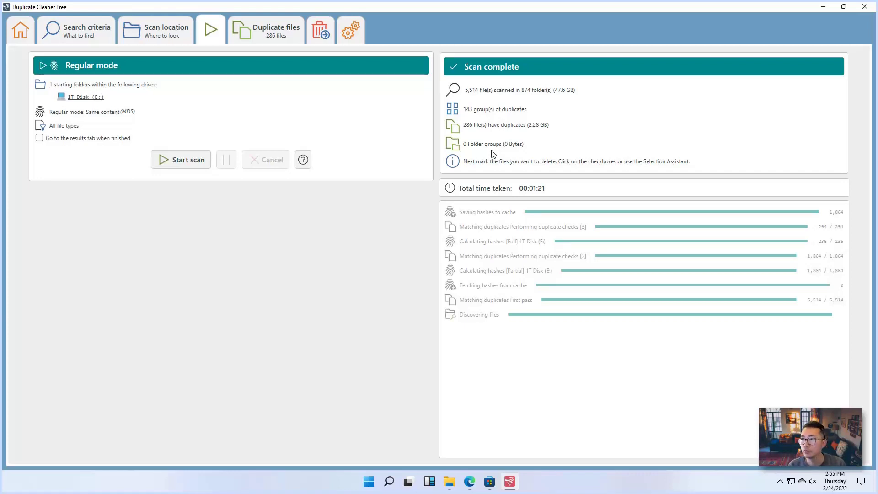
# In the Duplicate files list, mark all but one file per group: 143 files, 1.14 GB
pyautogui.click(269, 37)
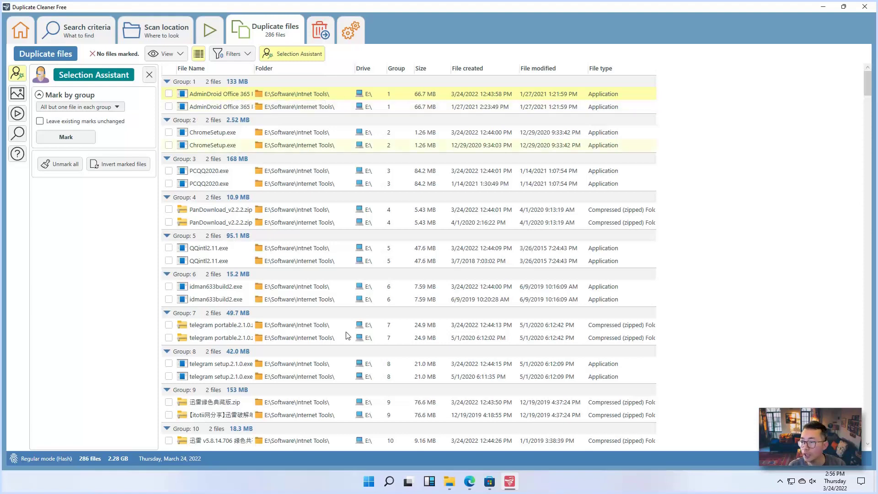
pyautogui.scroll(-10, 858, 389)
pyautogui.scroll(-5, 858, 389)
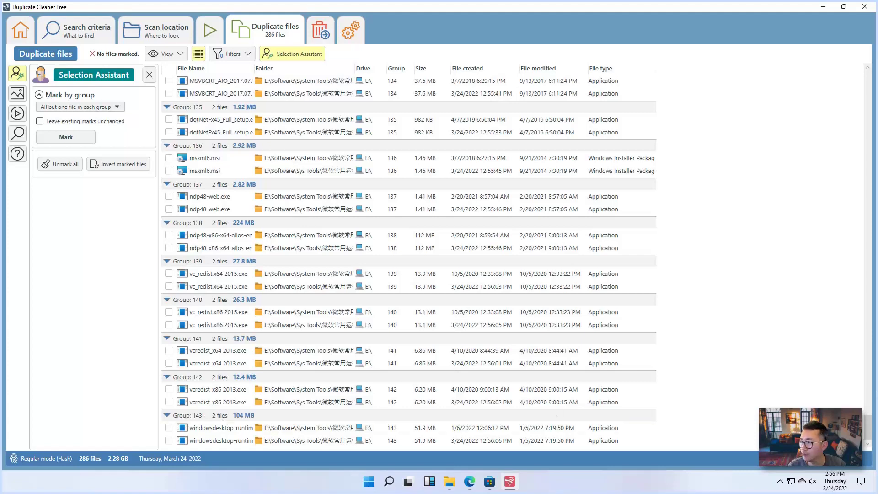
pyautogui.moveTo(871, 433); pyautogui.dragTo(874, 41)
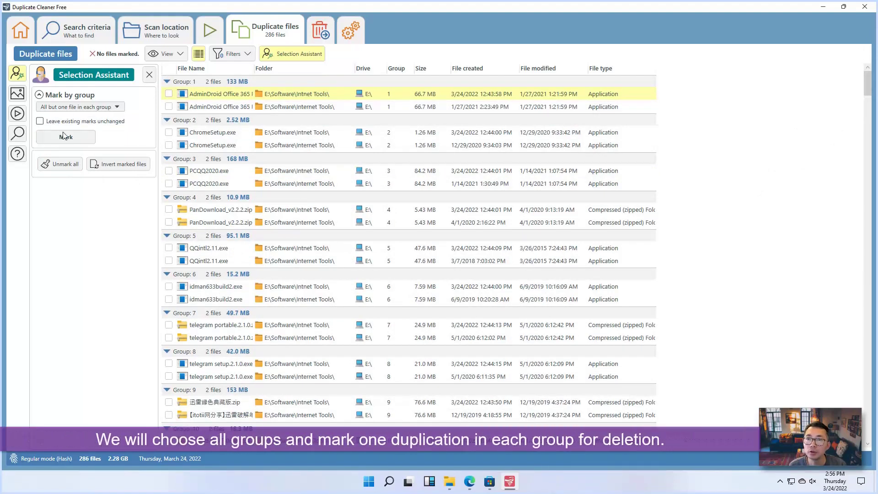
pyautogui.click(66, 137)
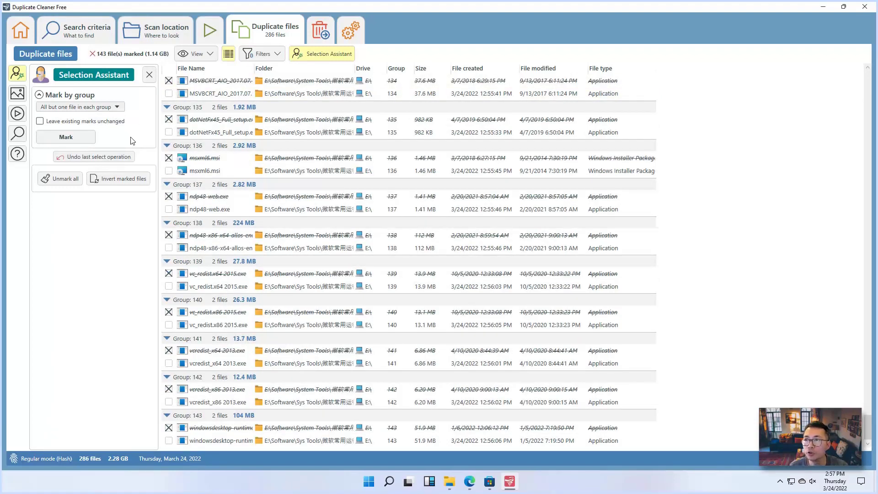
# Delete the 143 marked duplicate files from the File removal tab and confirm
pyautogui.click(319, 32)
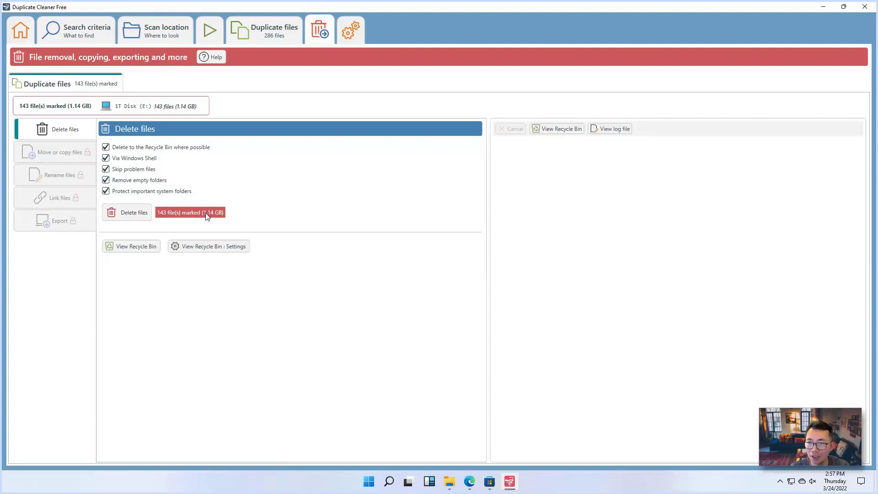
pyautogui.click(127, 214)
pyautogui.click(438, 273)
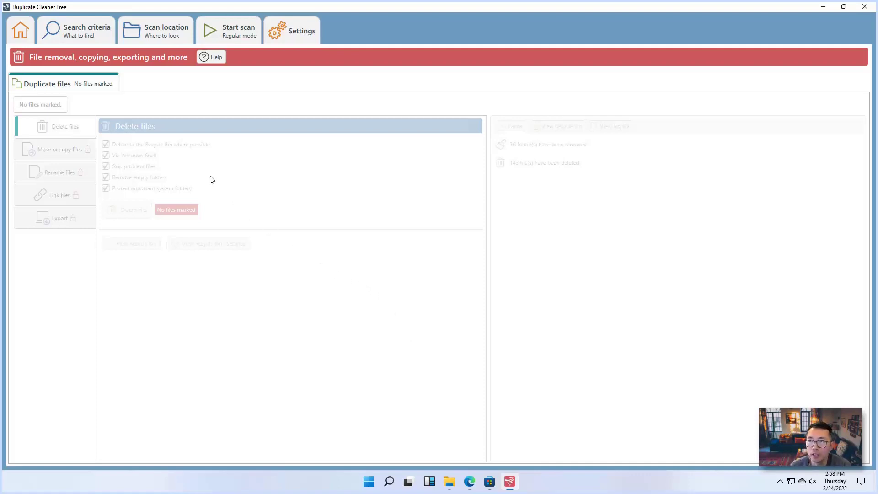
# Return to Search criteria and review Scan location, still set to E:\Software
pyautogui.click(98, 39)
pyautogui.click(167, 39)
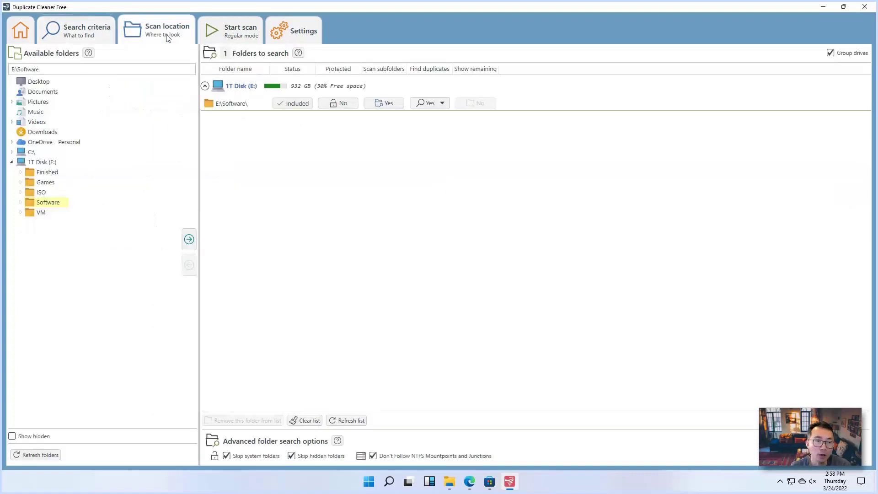